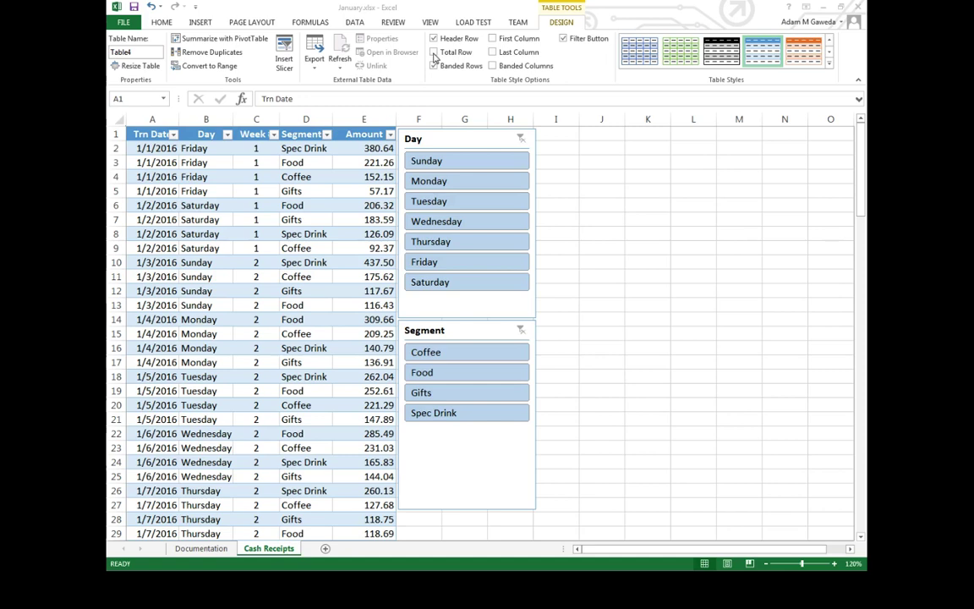
# Add a Total Row to the receipts table and format the $24,073.94 Amount total as Accounting.
pyautogui.click(433, 53)
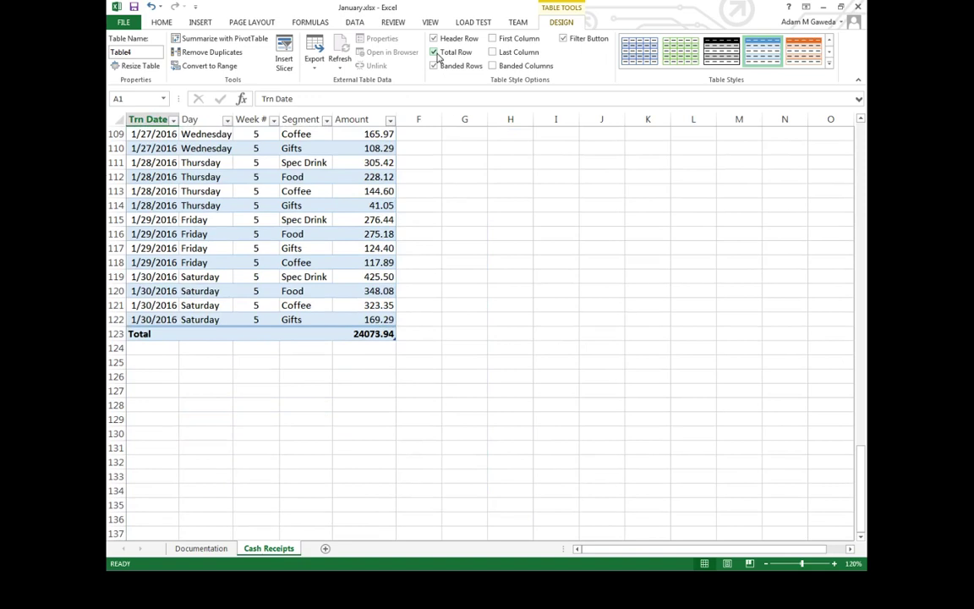
pyautogui.click(387, 333)
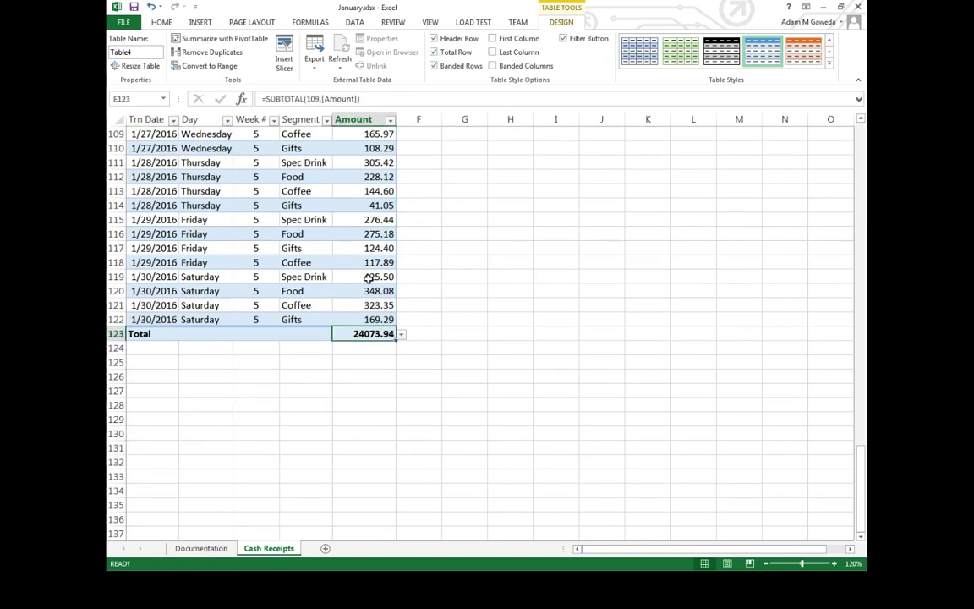
pyautogui.click(163, 21)
pyautogui.click(446, 61)
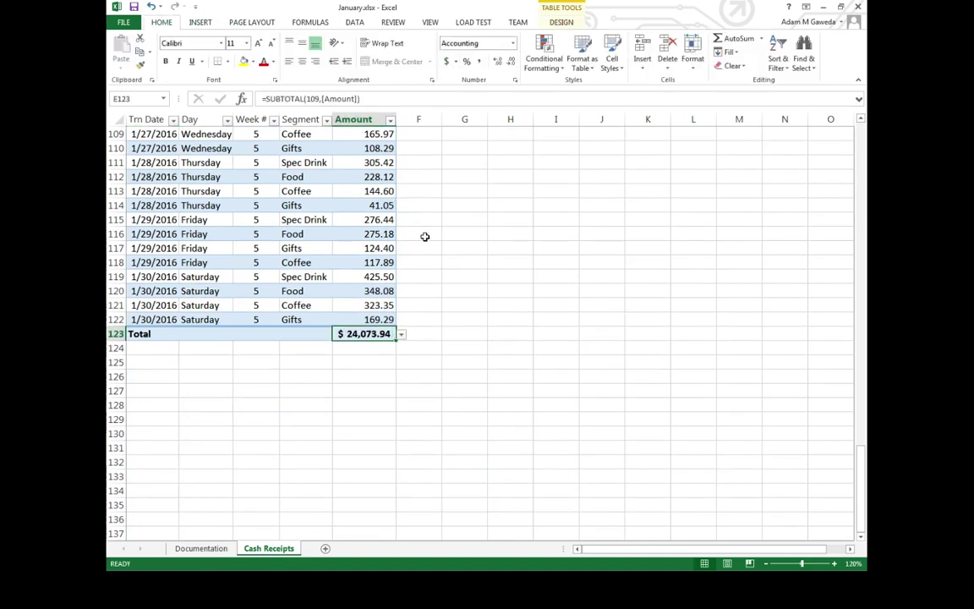
pyautogui.click(556, 24)
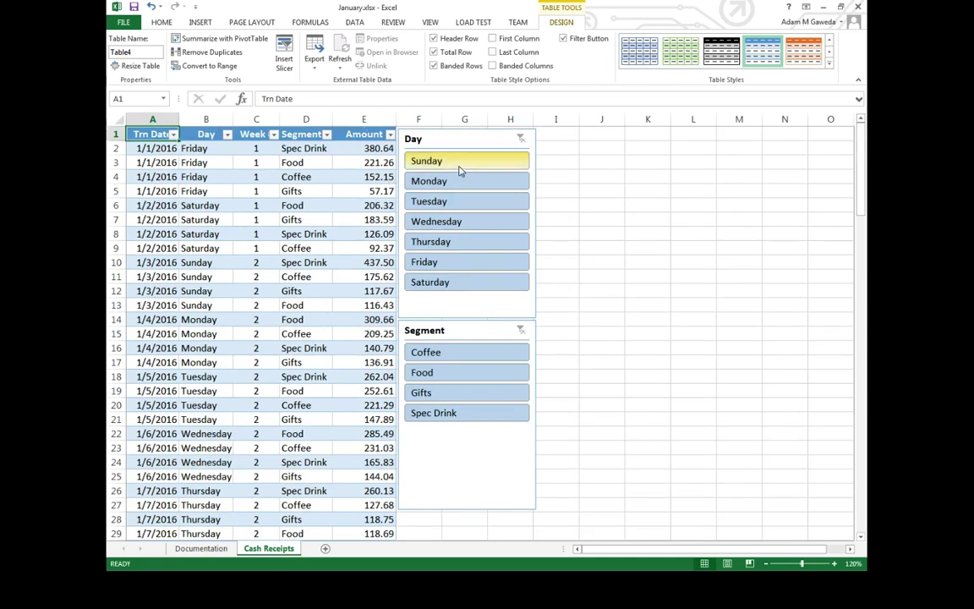
pyautogui.click(438, 288)
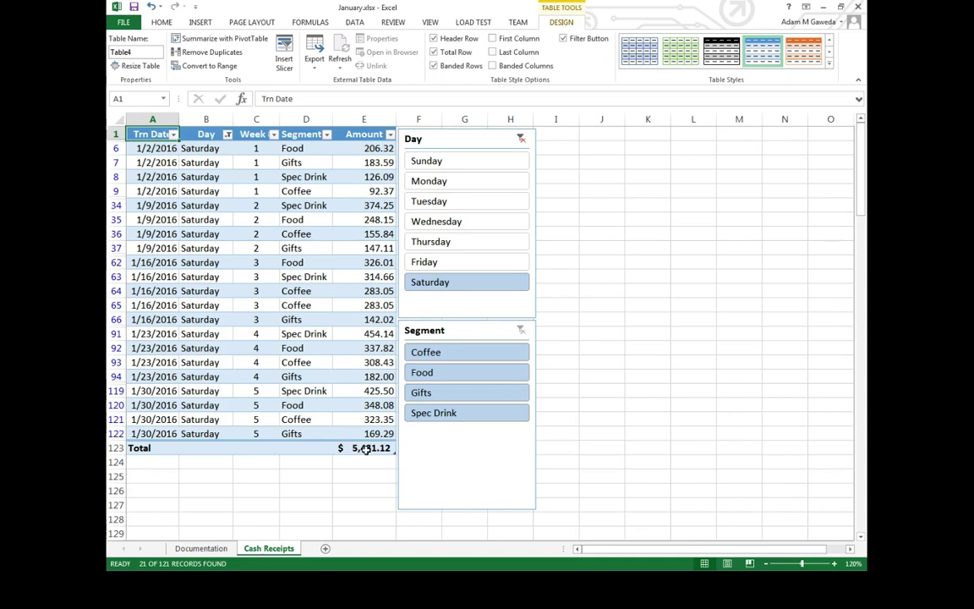
pyautogui.click(437, 355)
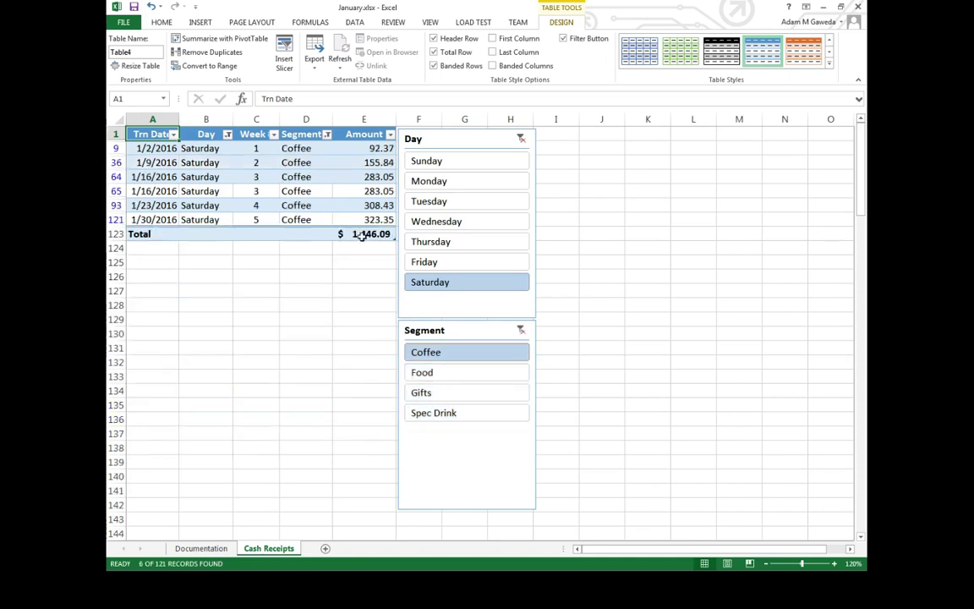
pyautogui.click(443, 415)
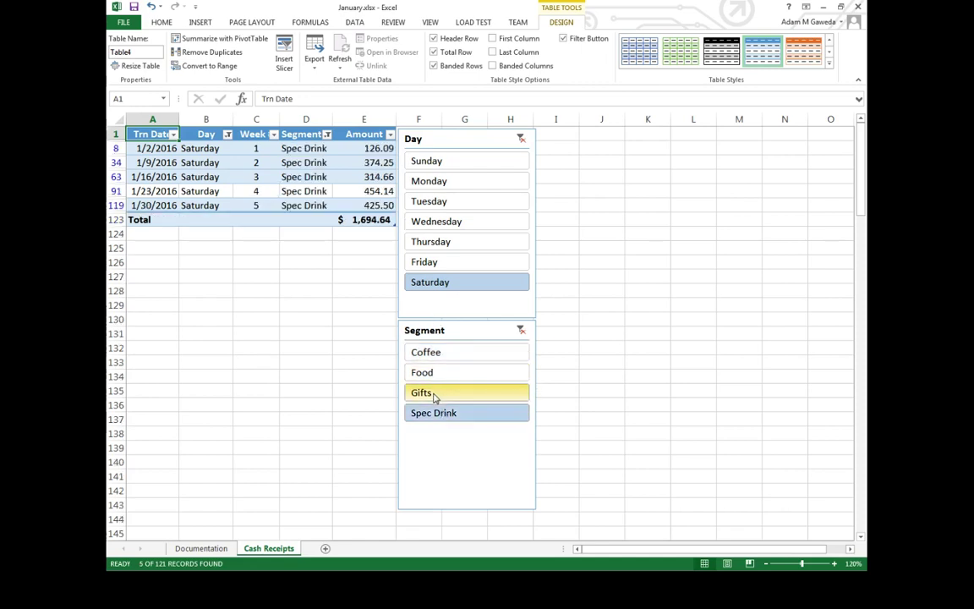
pyautogui.click(434, 396)
pyautogui.click(434, 377)
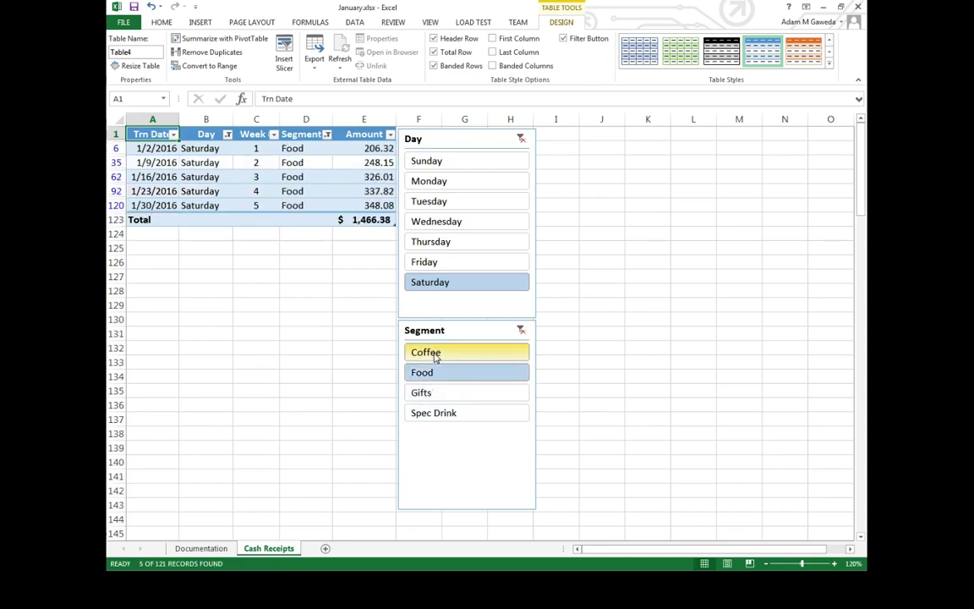
pyautogui.click(433, 354)
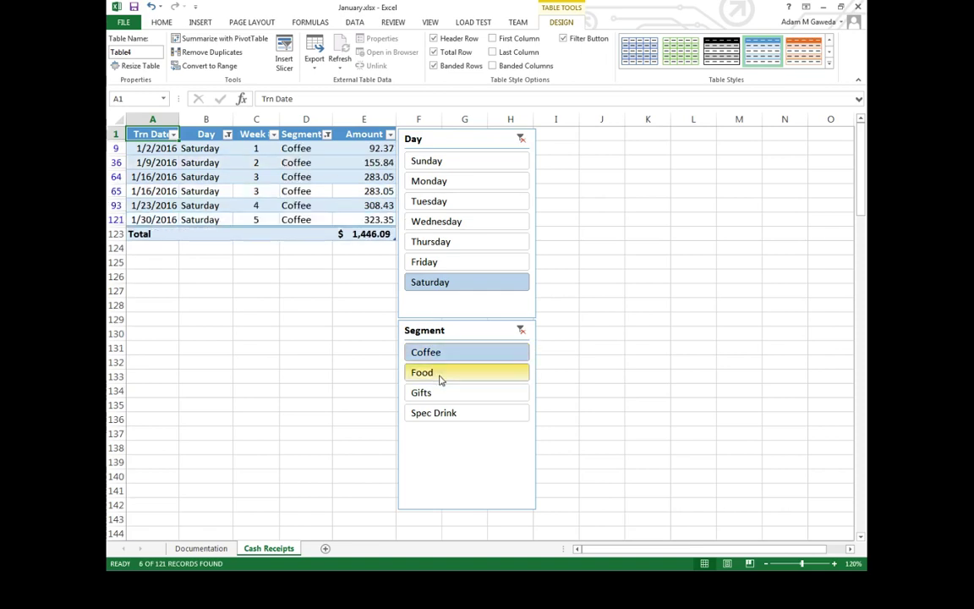
pyautogui.click(441, 374)
pyautogui.click(438, 358)
pyautogui.click(437, 372)
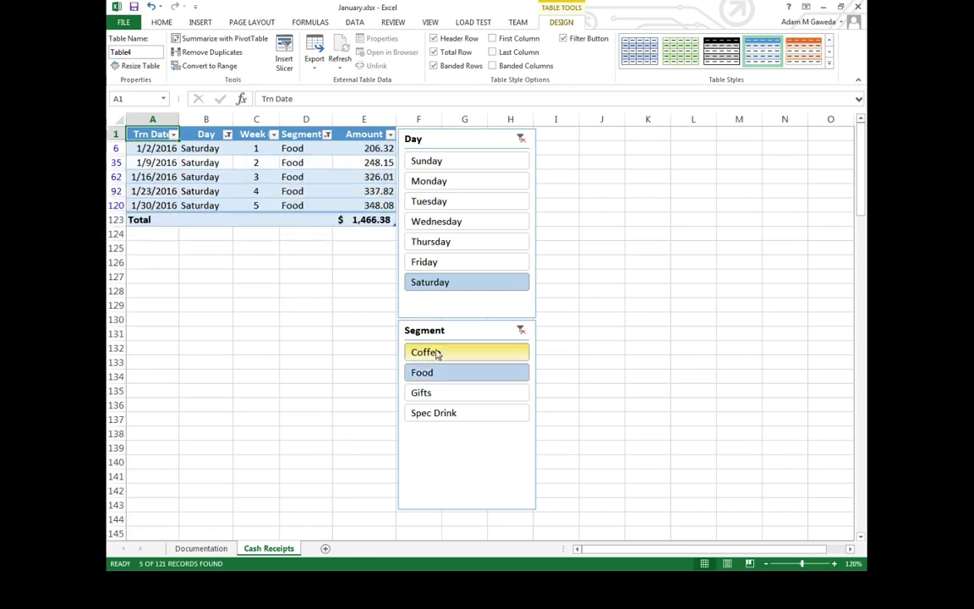
pyautogui.click(436, 351)
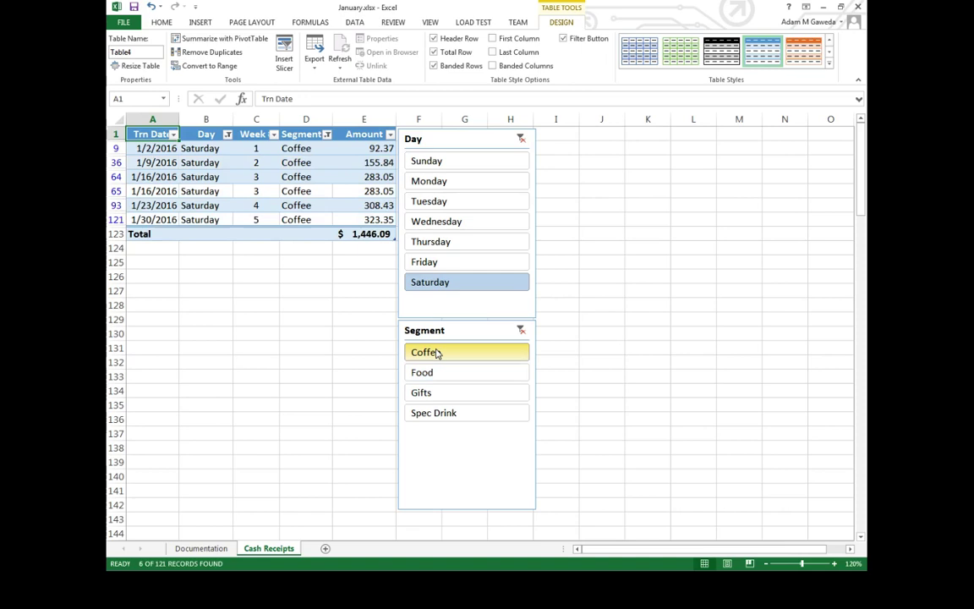
pyautogui.click(520, 330)
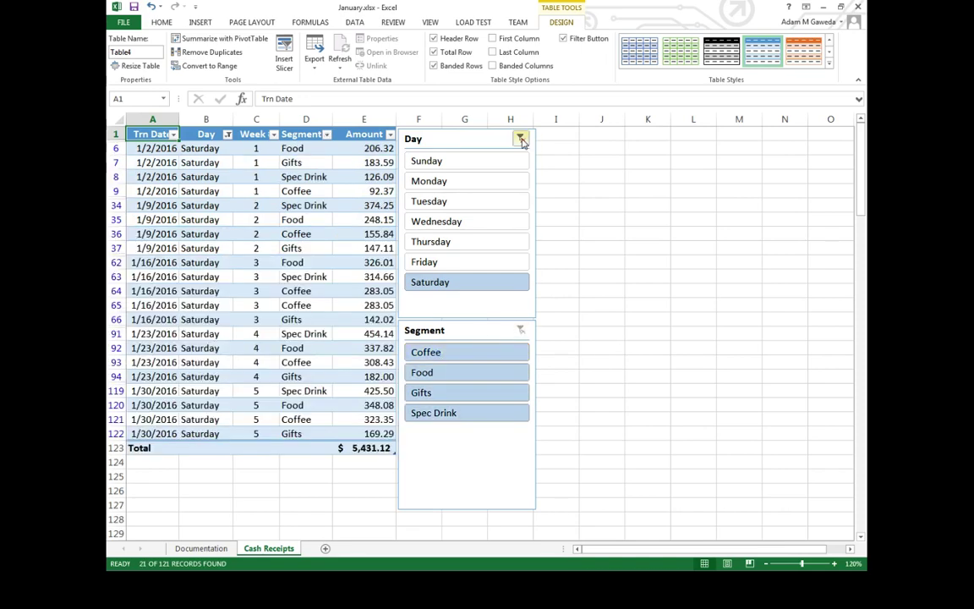
pyautogui.click(520, 139)
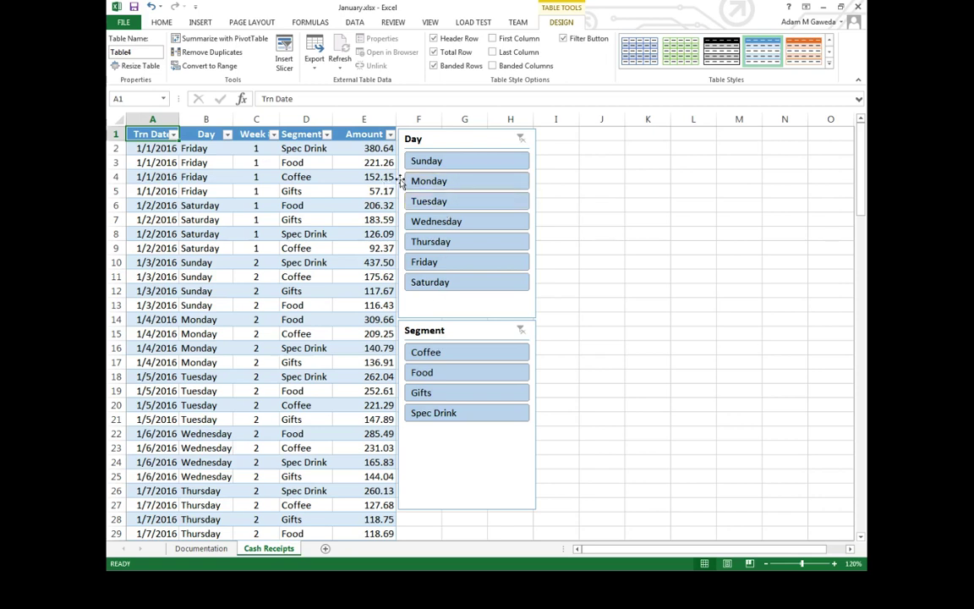
pyautogui.click(145, 148)
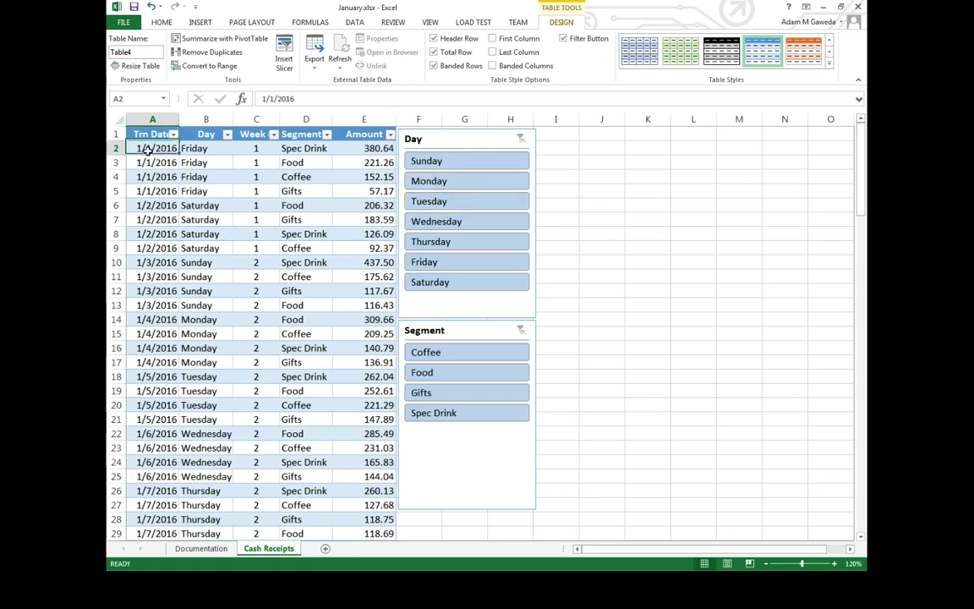
pyautogui.moveTo(145, 149); pyautogui.dragTo(382, 191)
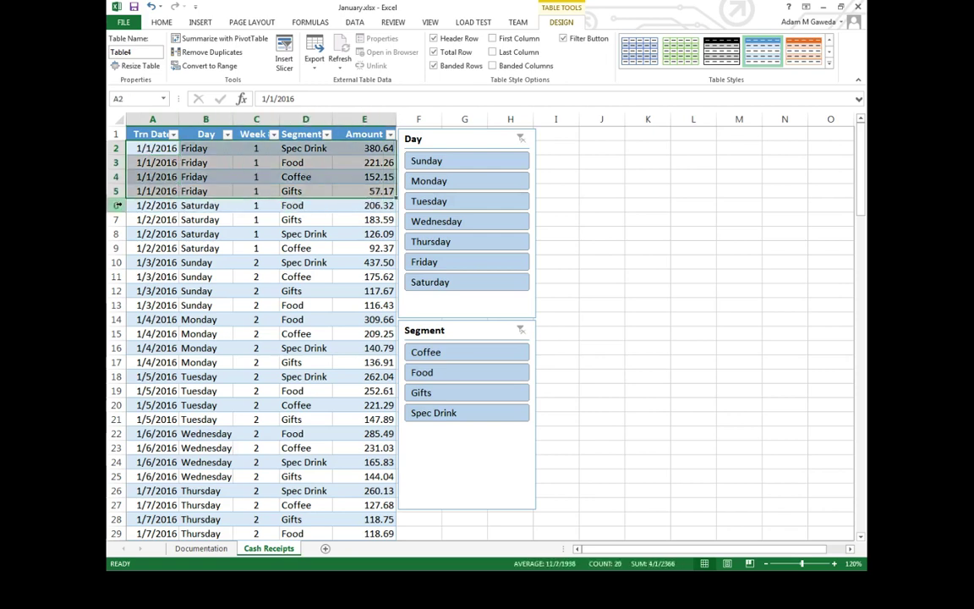
pyautogui.moveTo(152, 205); pyautogui.dragTo(359, 245)
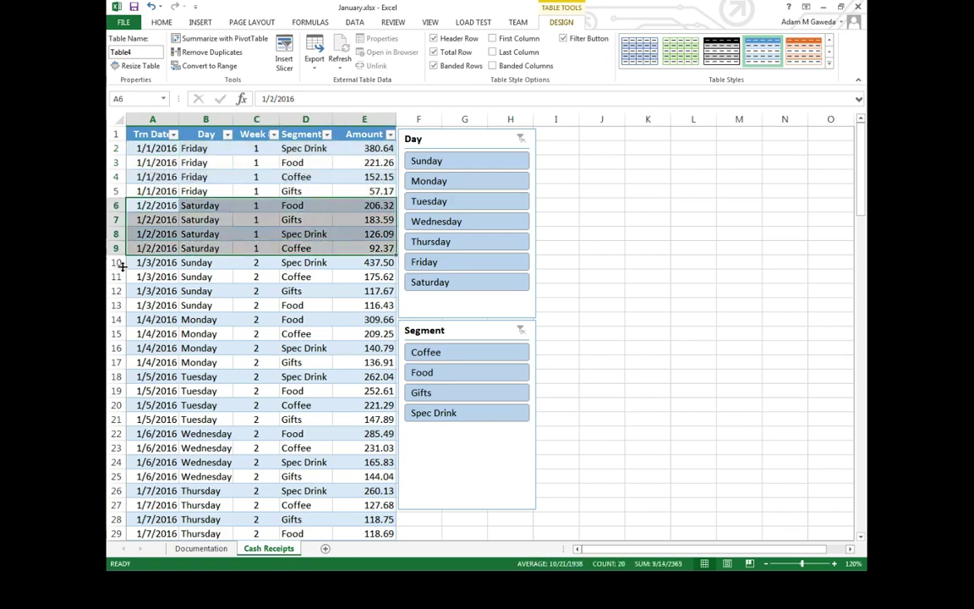
pyautogui.moveTo(133, 262); pyautogui.dragTo(393, 306)
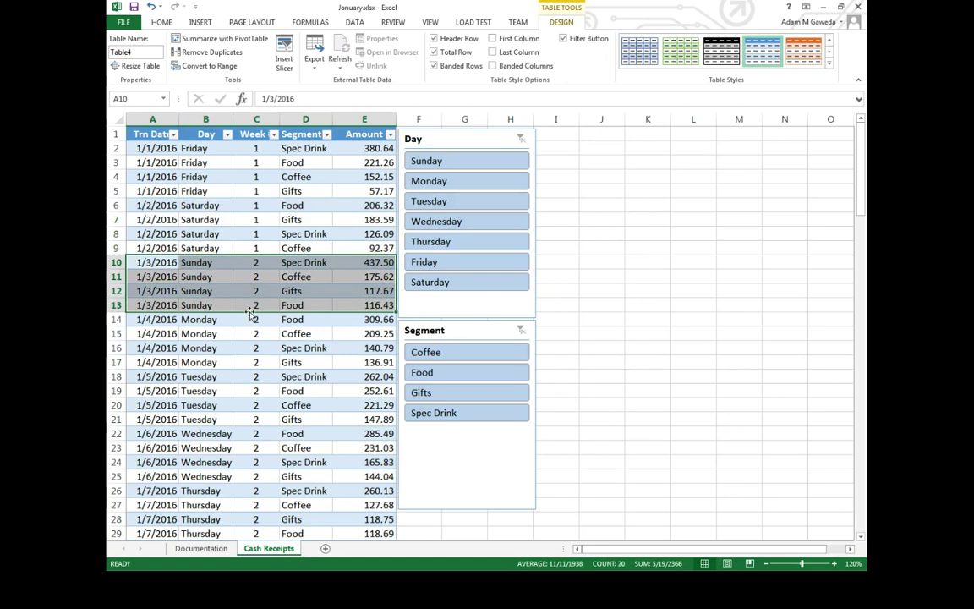
pyautogui.click(152, 148)
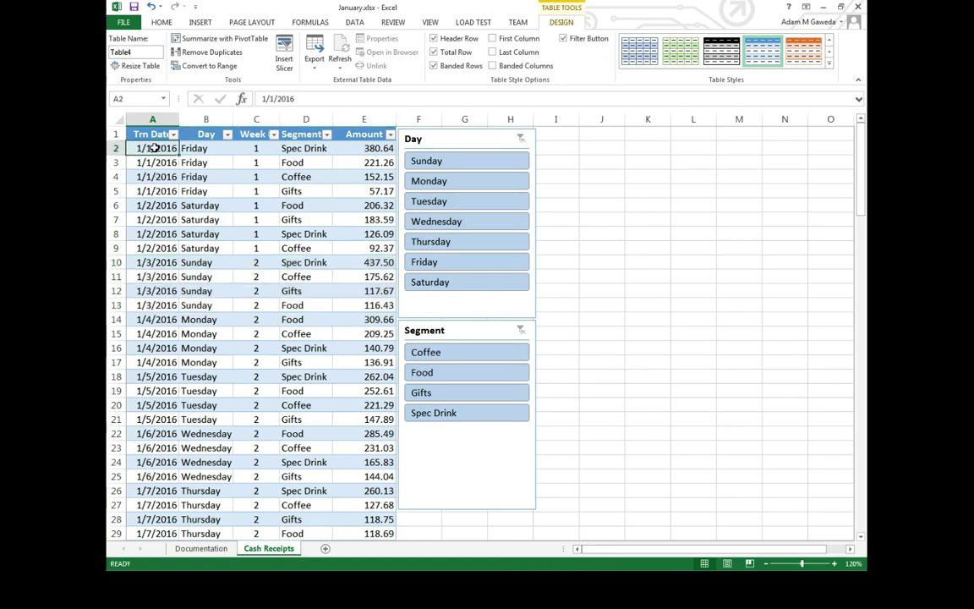
# Convert the receipts table to a normal range and select the Amount total cell E123.
pyautogui.click(207, 68)
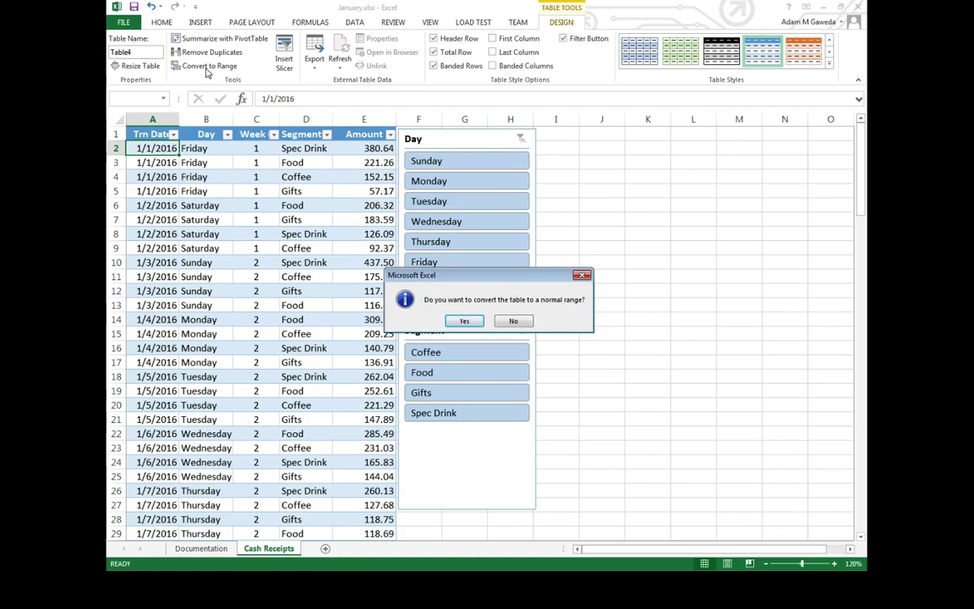
pyautogui.click(463, 321)
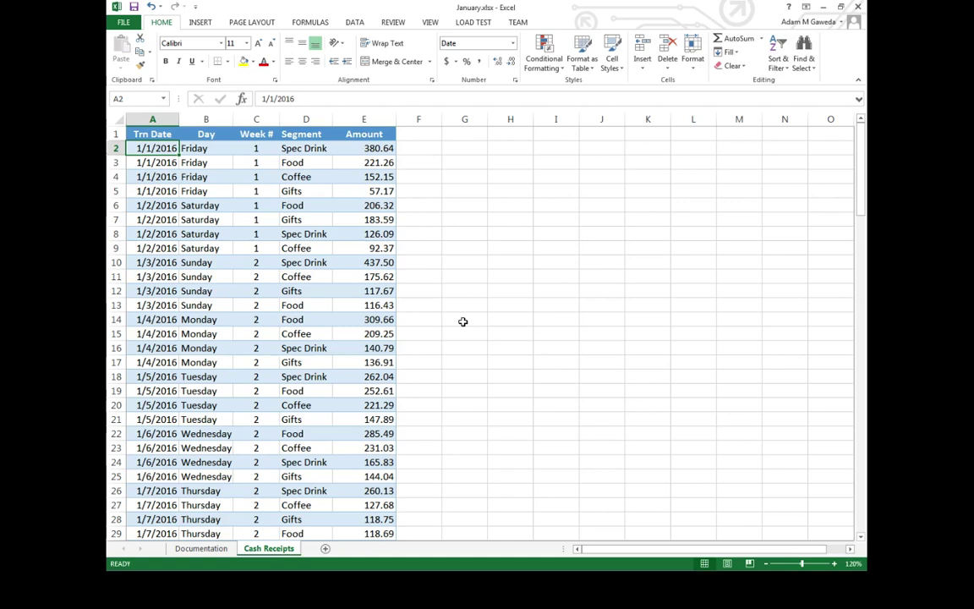
pyautogui.scroll(-20, 463, 321)
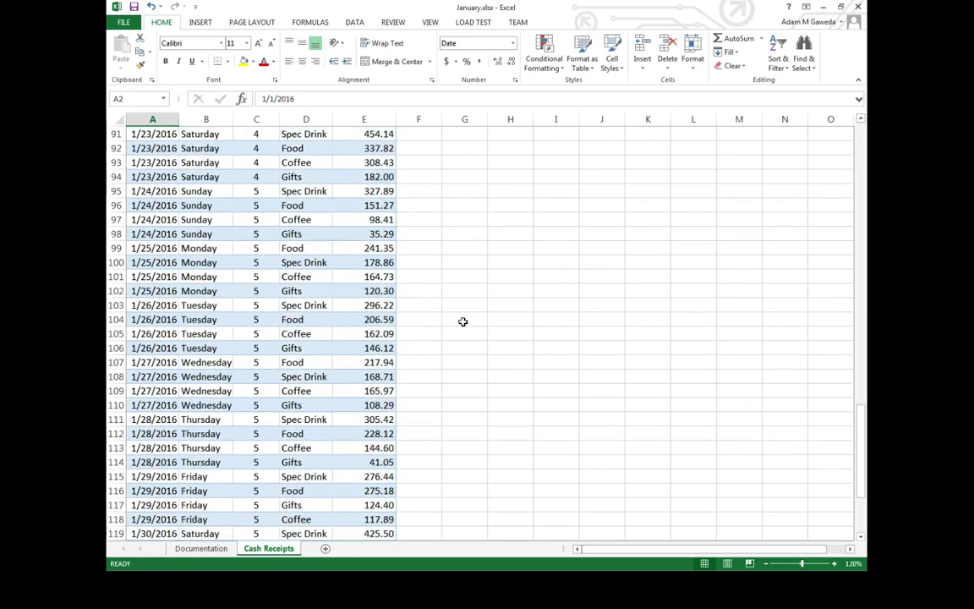
pyautogui.scroll(-8, 464, 321)
pyautogui.click(376, 259)
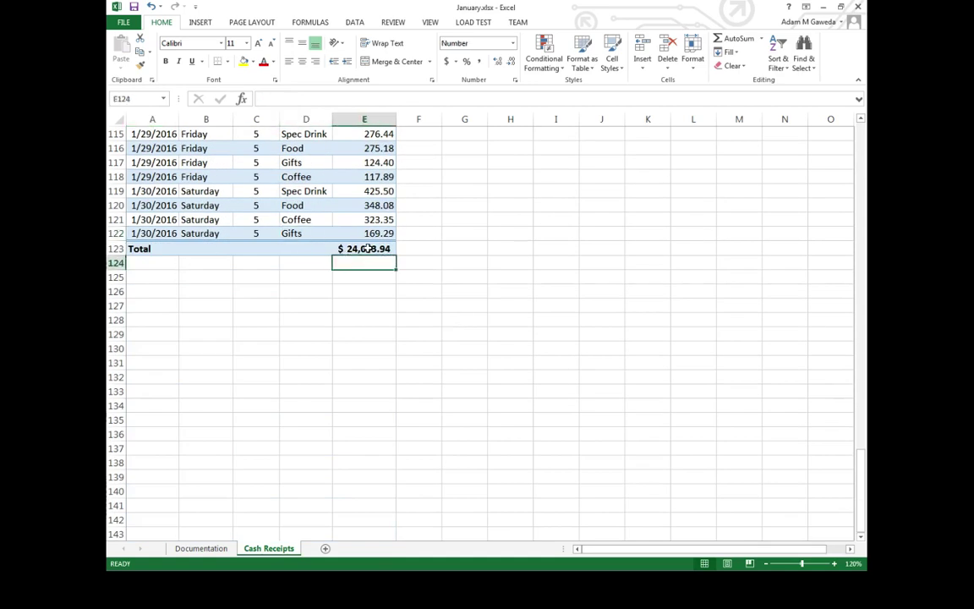
pyautogui.click(367, 248)
# Scroll back to the top of the data and select the Trn Date header in A1.
pyautogui.moveTo(860, 458); pyautogui.dragTo(834, 99)
pyautogui.moveTo(373, 176); pyautogui.dragTo(373, 162)
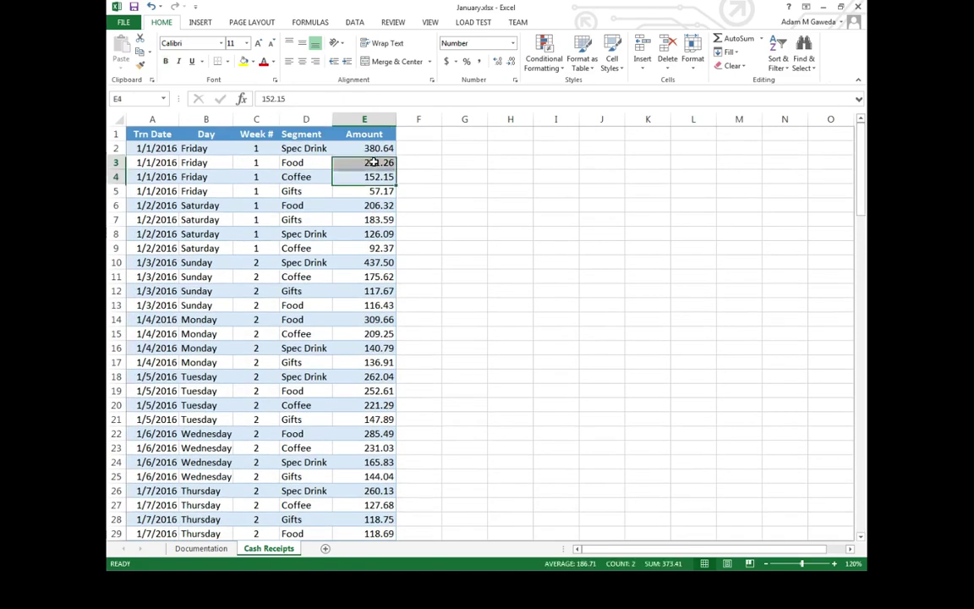
pyautogui.click(241, 161)
pyautogui.click(142, 136)
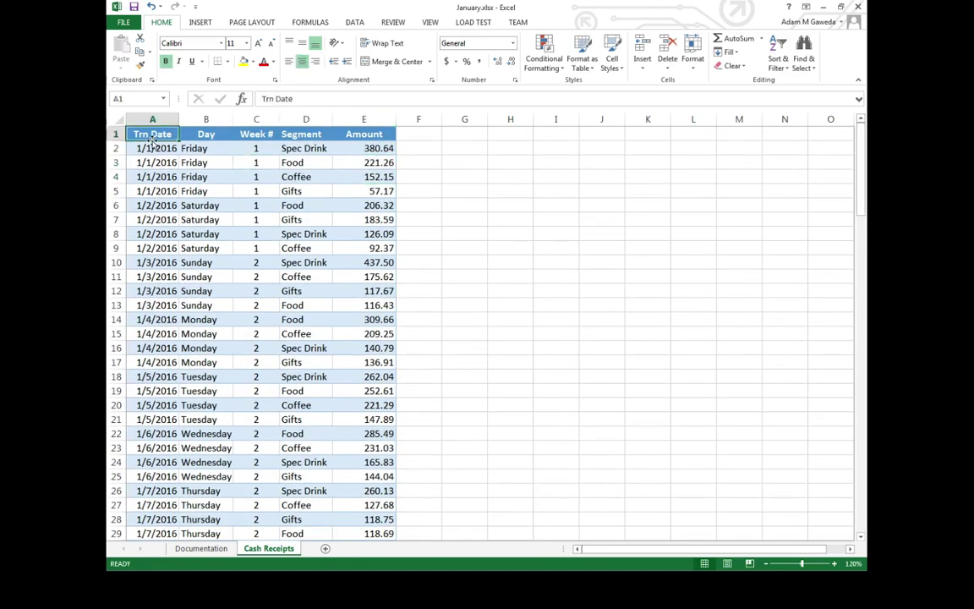
# Subtotal only Amount with Sum at each change in Trn Date, giving totals like 1/1/2016 Total 811.22.
pyautogui.click(356, 23)
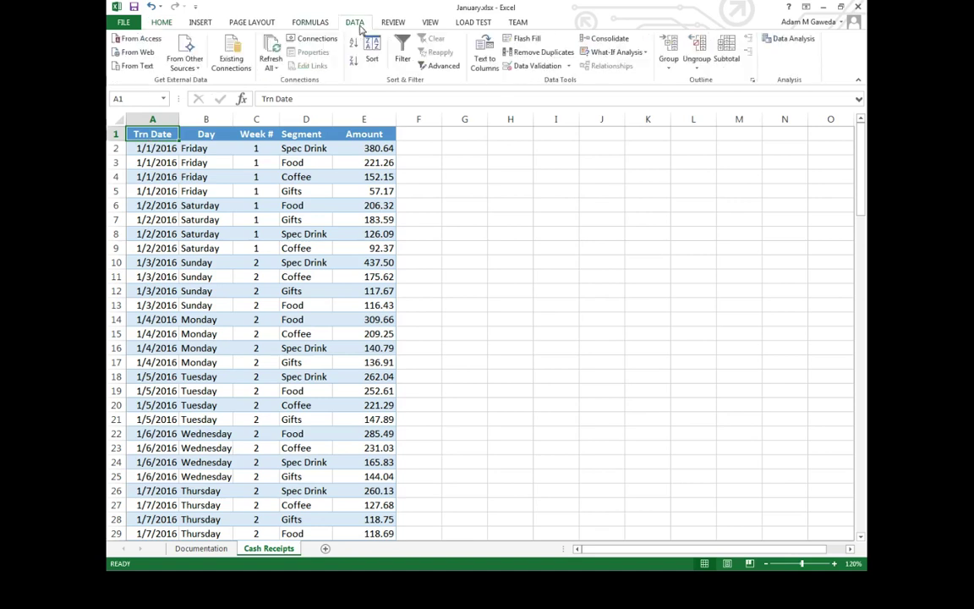
pyautogui.click(727, 55)
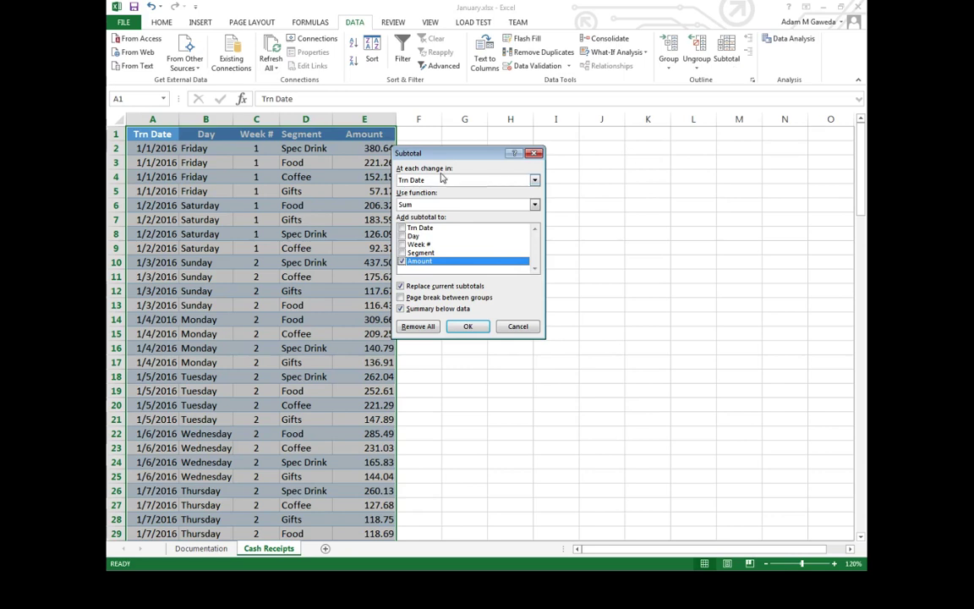
pyautogui.click(505, 181)
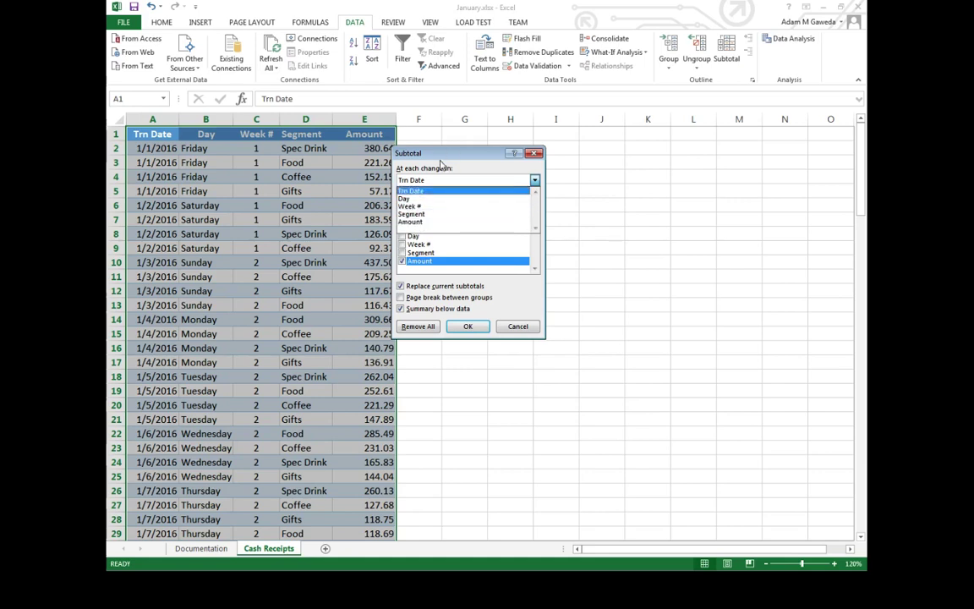
pyautogui.click(435, 190)
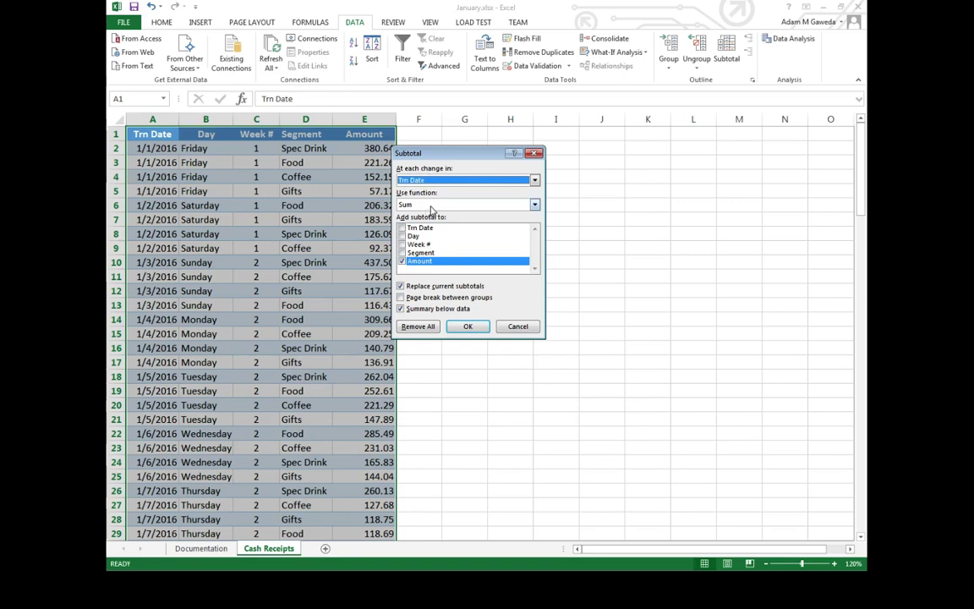
pyautogui.click(431, 209)
pyautogui.click(433, 213)
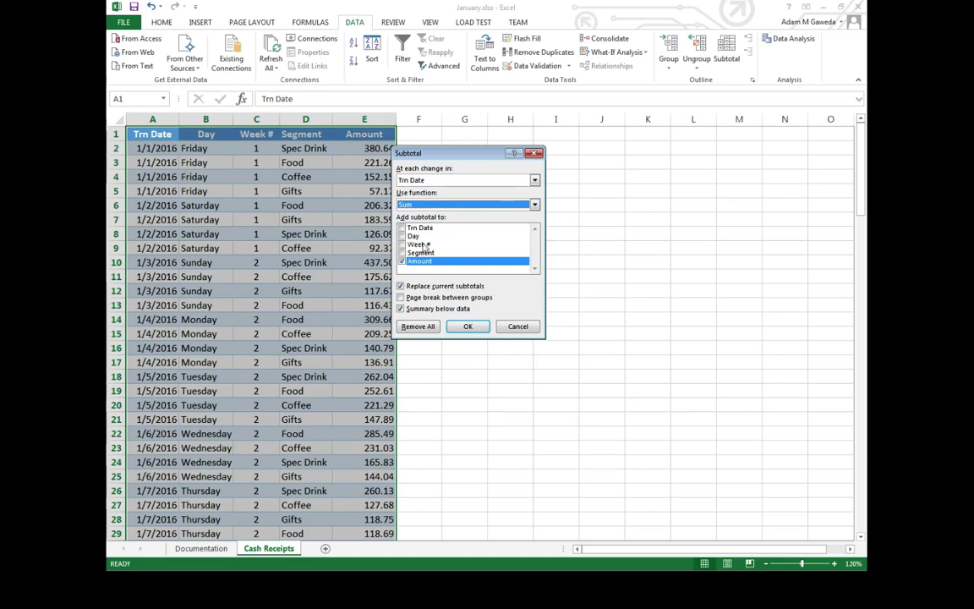
pyautogui.click(403, 262)
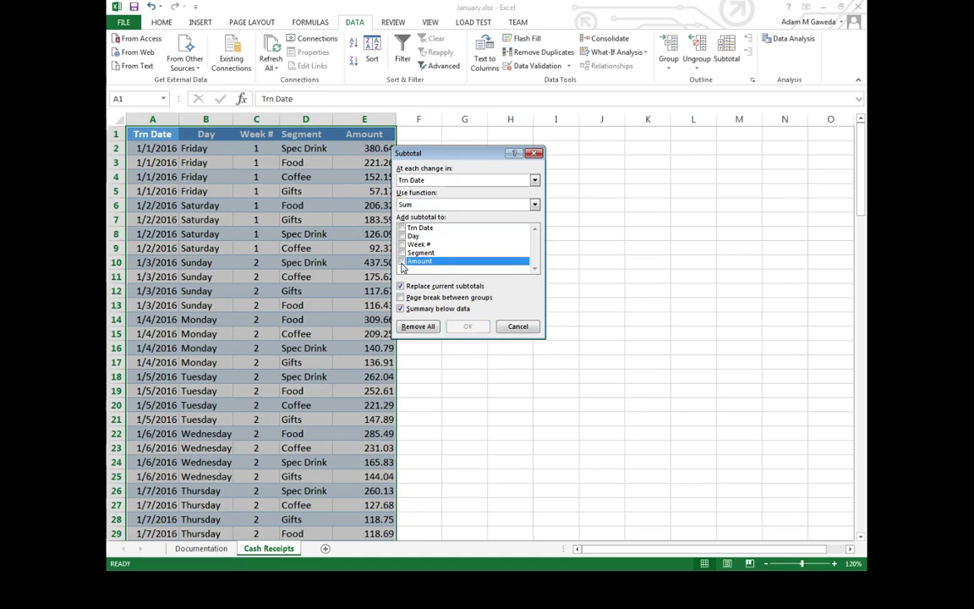
pyautogui.click(402, 245)
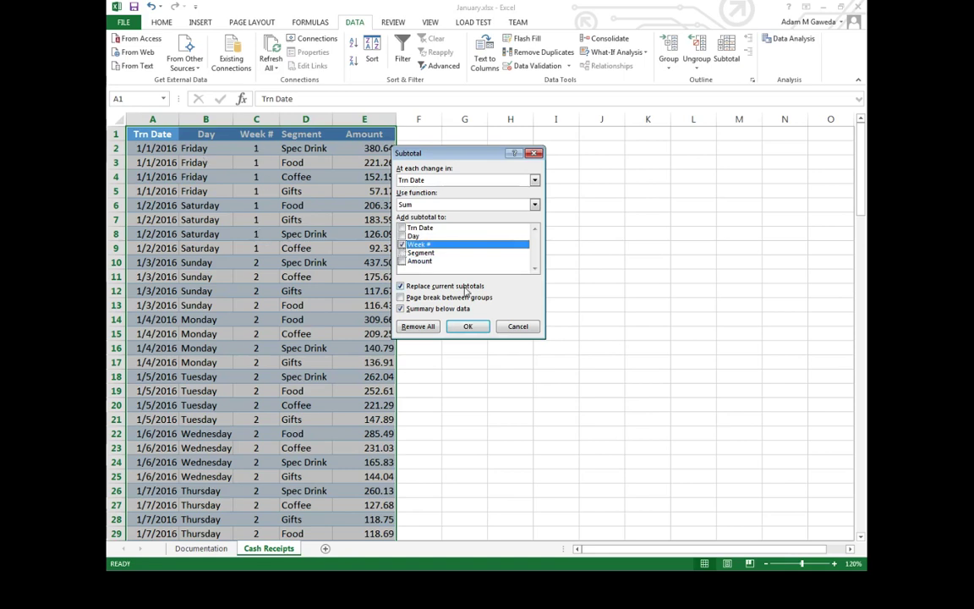
pyautogui.click(402, 245)
pyautogui.click(402, 262)
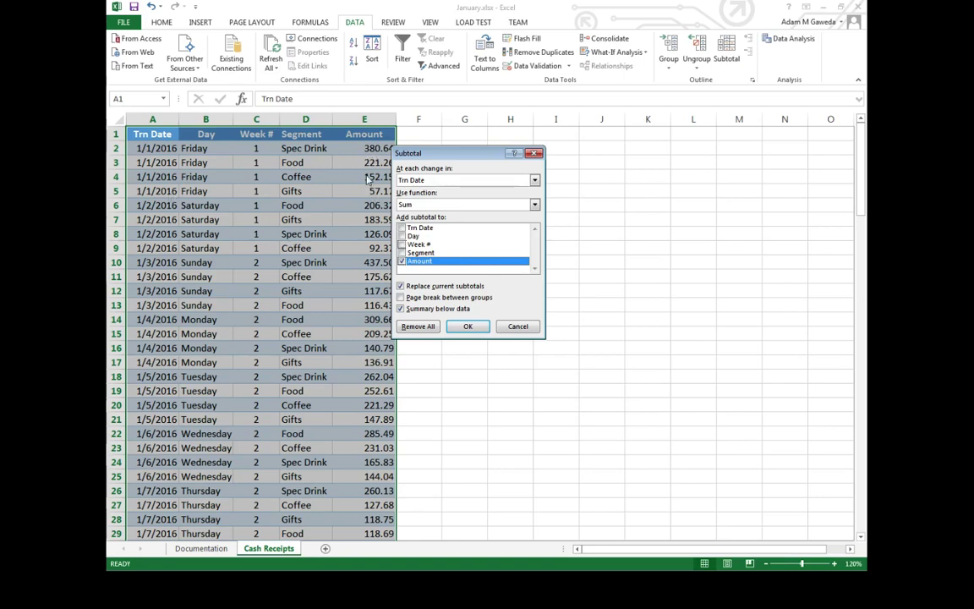
pyautogui.click(468, 328)
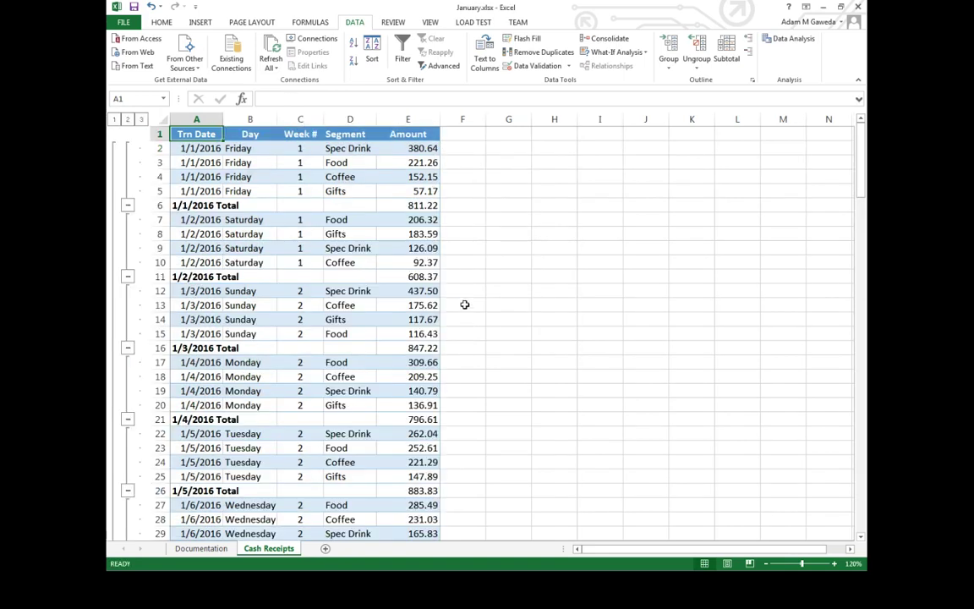
pyautogui.click(184, 147)
pyautogui.moveTo(183, 147); pyautogui.dragTo(185, 190)
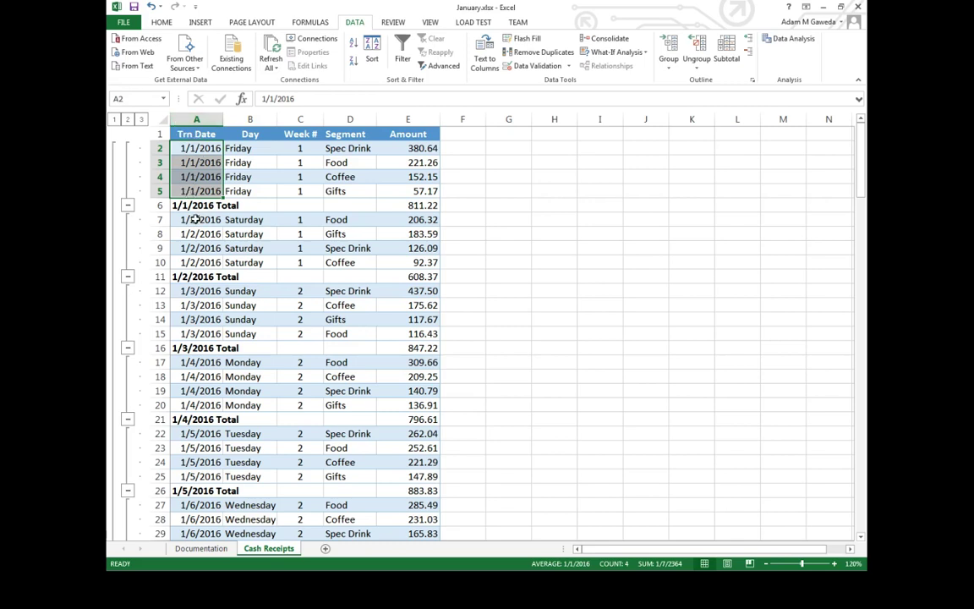
pyautogui.click(198, 218)
pyautogui.click(188, 204)
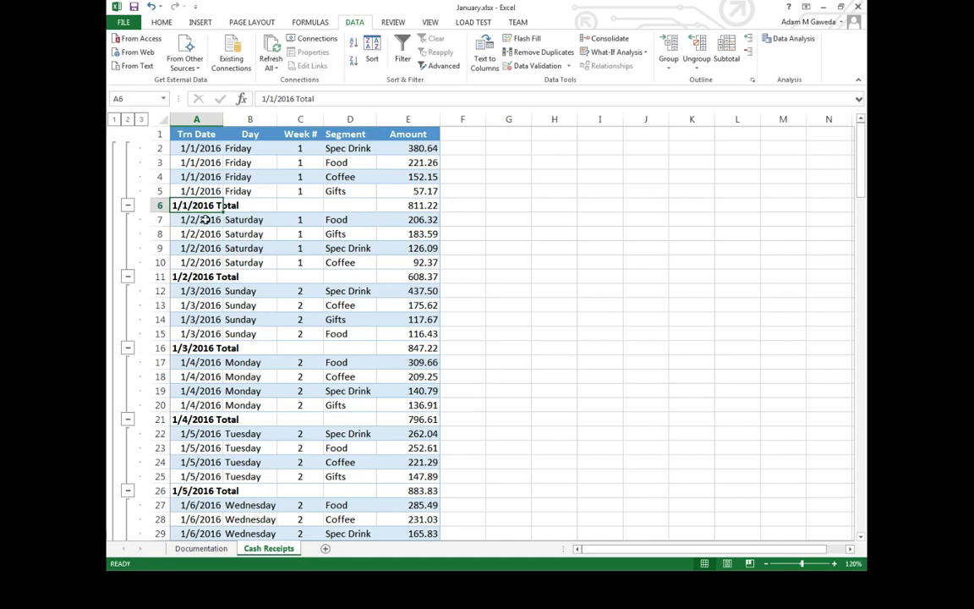
pyautogui.click(412, 204)
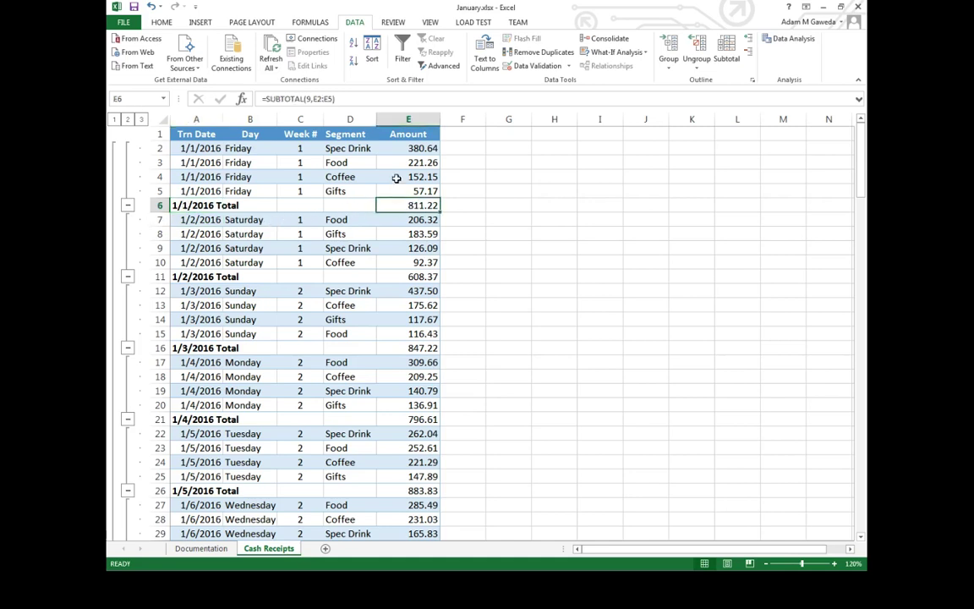
pyautogui.moveTo(397, 149); pyautogui.dragTo(397, 188)
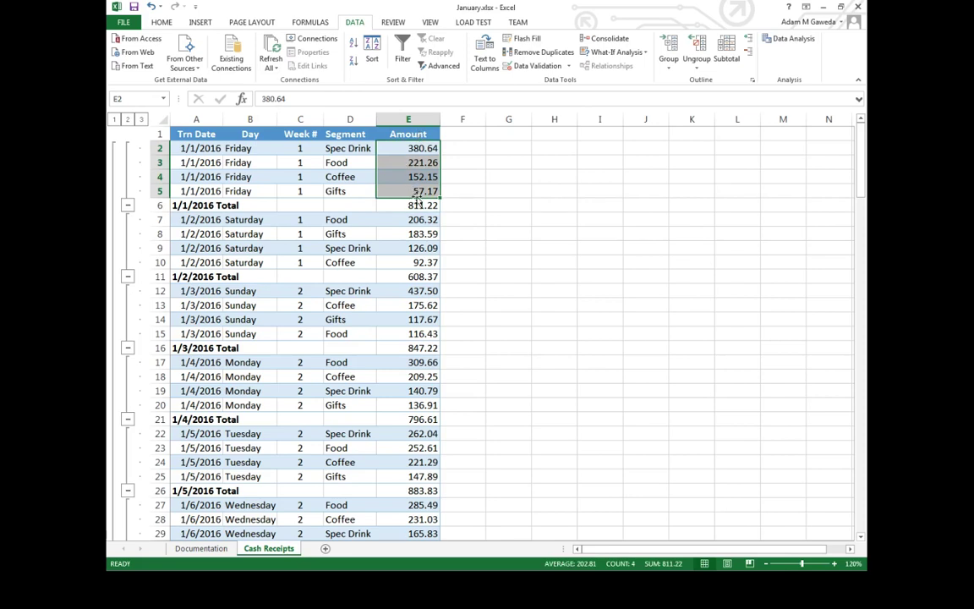
pyautogui.click(407, 205)
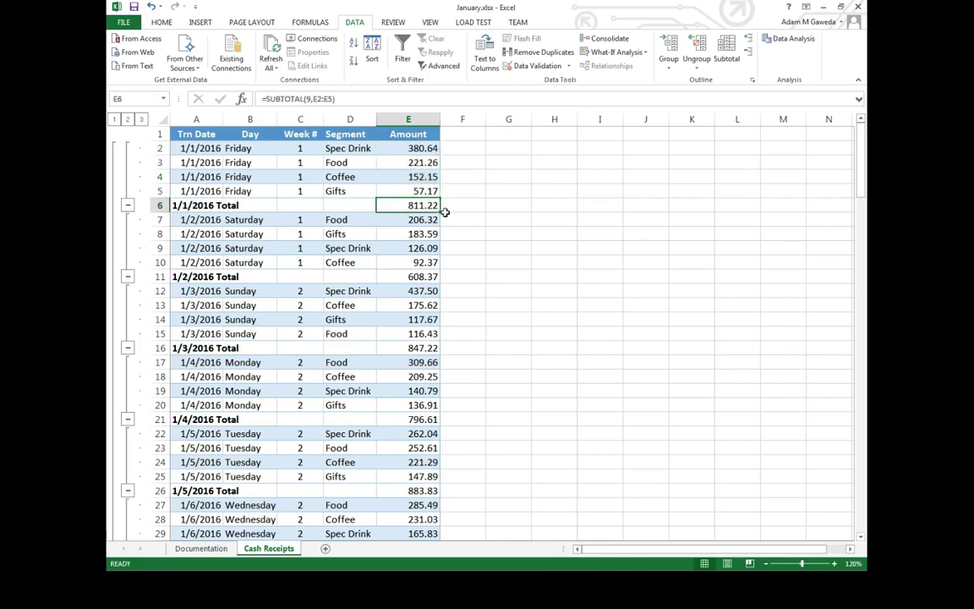
pyautogui.click(115, 119)
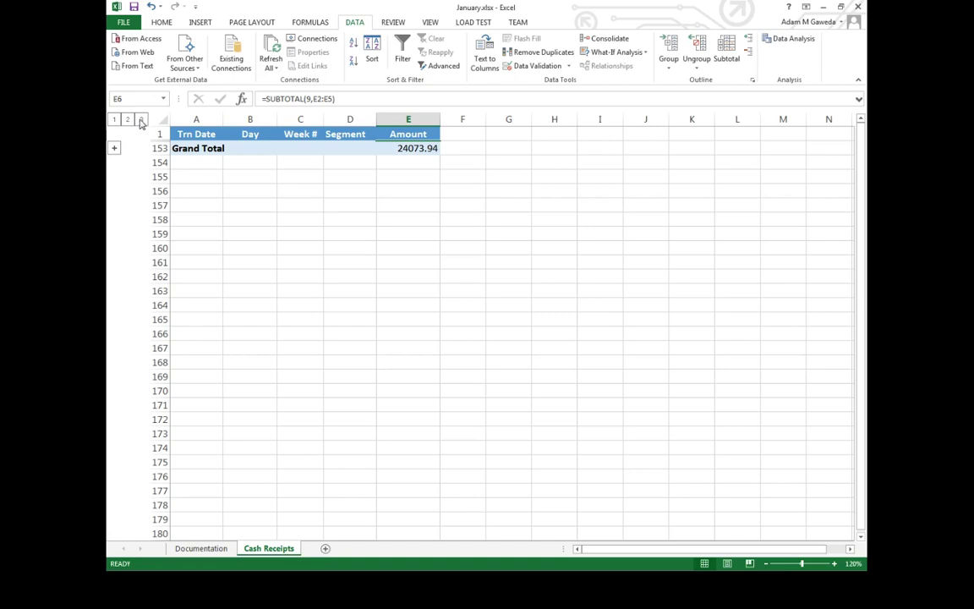
pyautogui.click(142, 120)
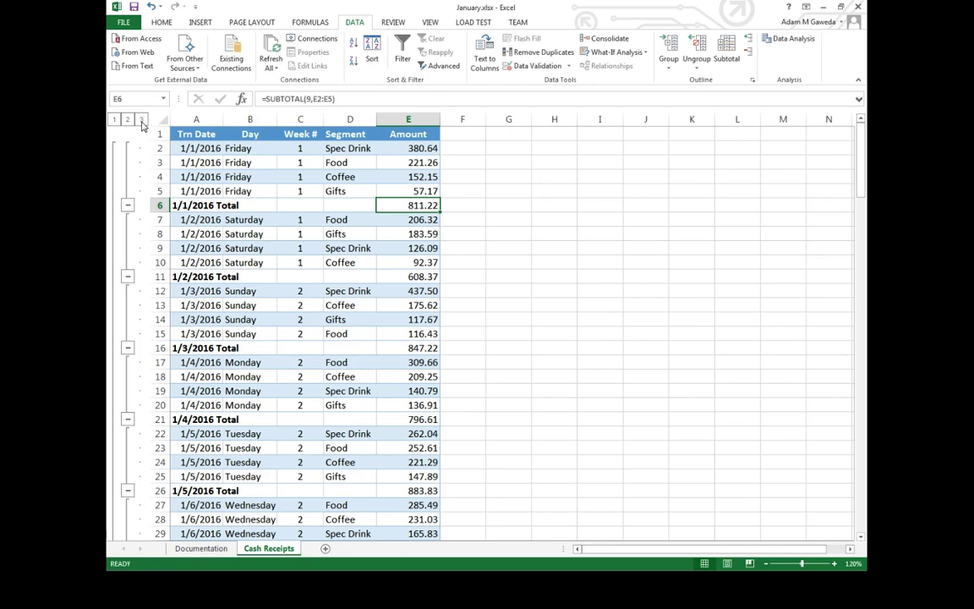
pyautogui.click(157, 204)
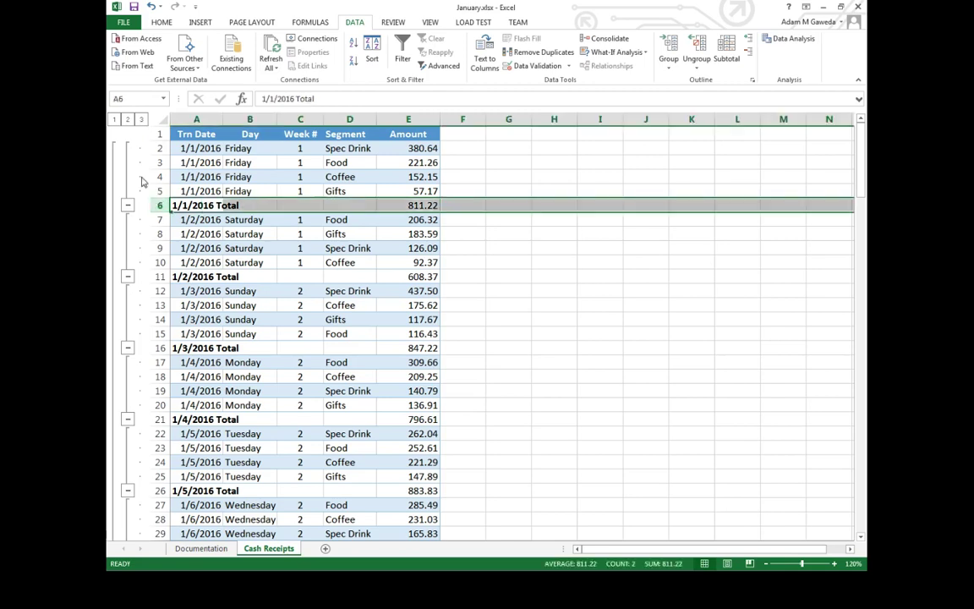
pyautogui.click(127, 119)
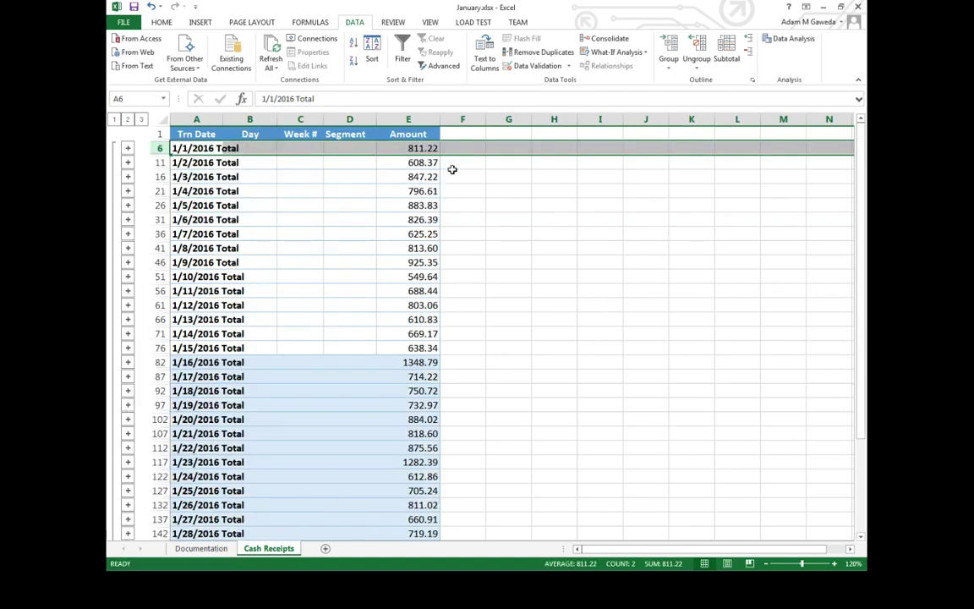
pyautogui.click(403, 148)
pyautogui.click(411, 163)
pyautogui.click(407, 178)
pyautogui.click(409, 192)
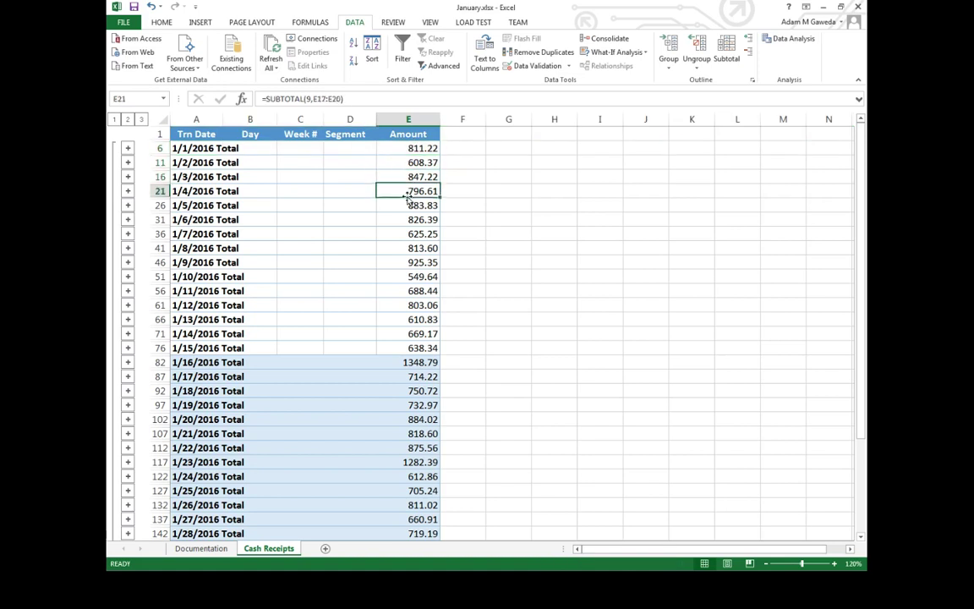
pyautogui.click(408, 205)
pyautogui.click(397, 233)
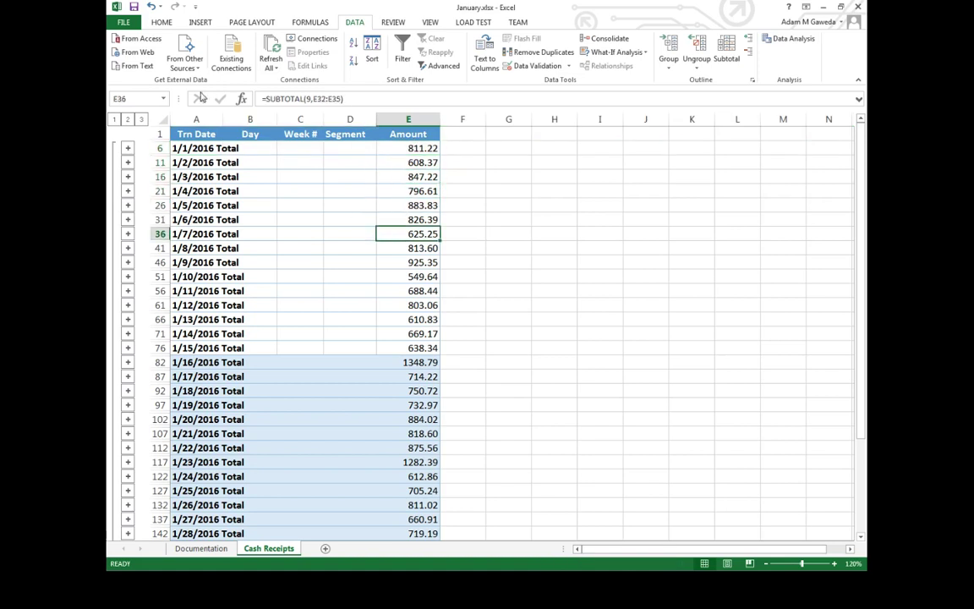
pyautogui.click(141, 119)
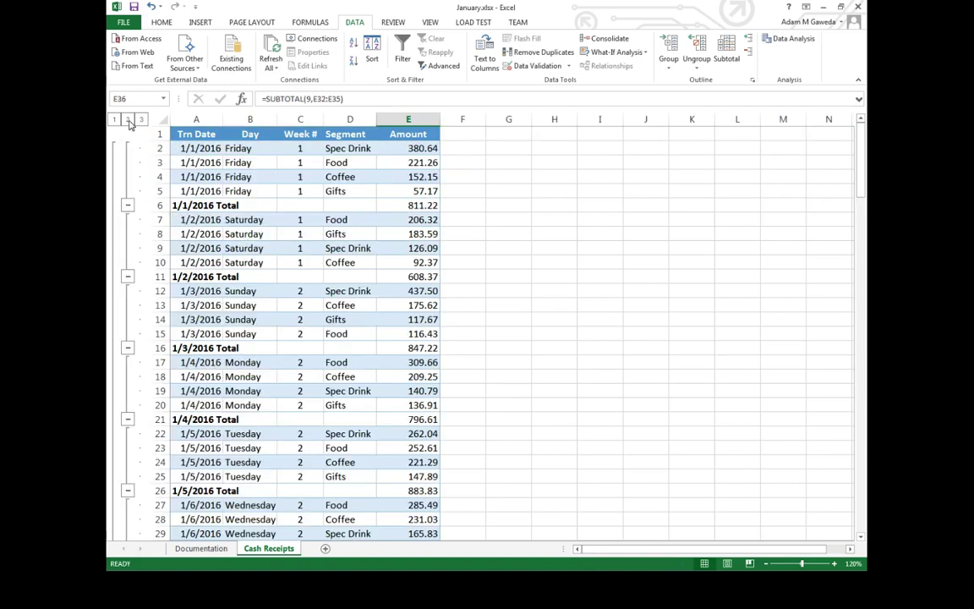